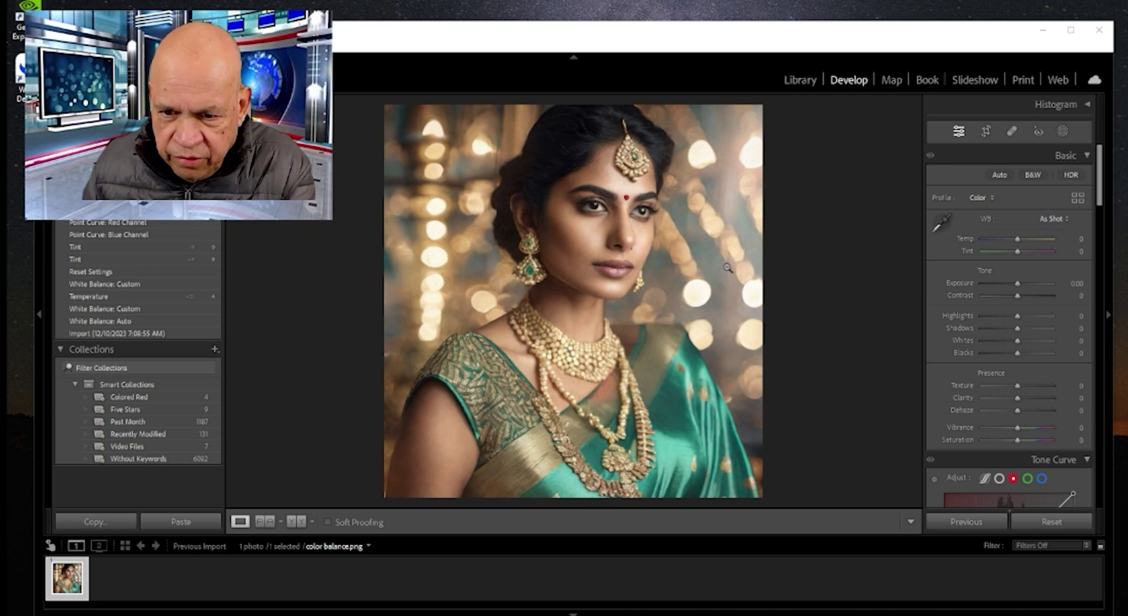
Try a custom white balance by sampling the white of the woman's eye as the neutral target, and reset the photo's settings
{"action": "left_click", "coordinate": [940, 226]}
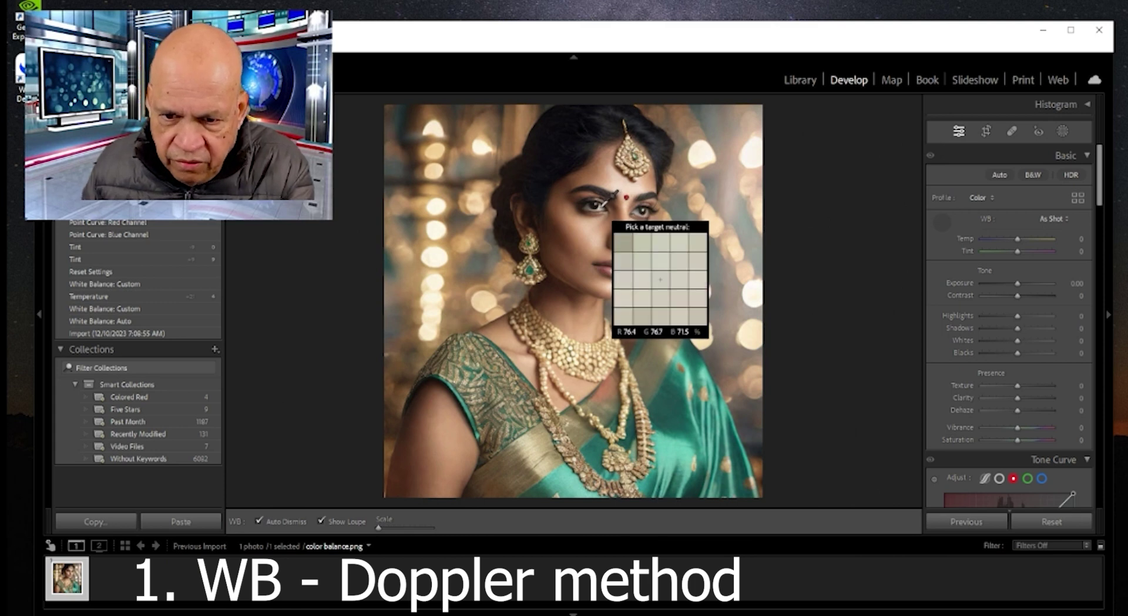
{"action": "left_click", "coordinate": [603, 205]}
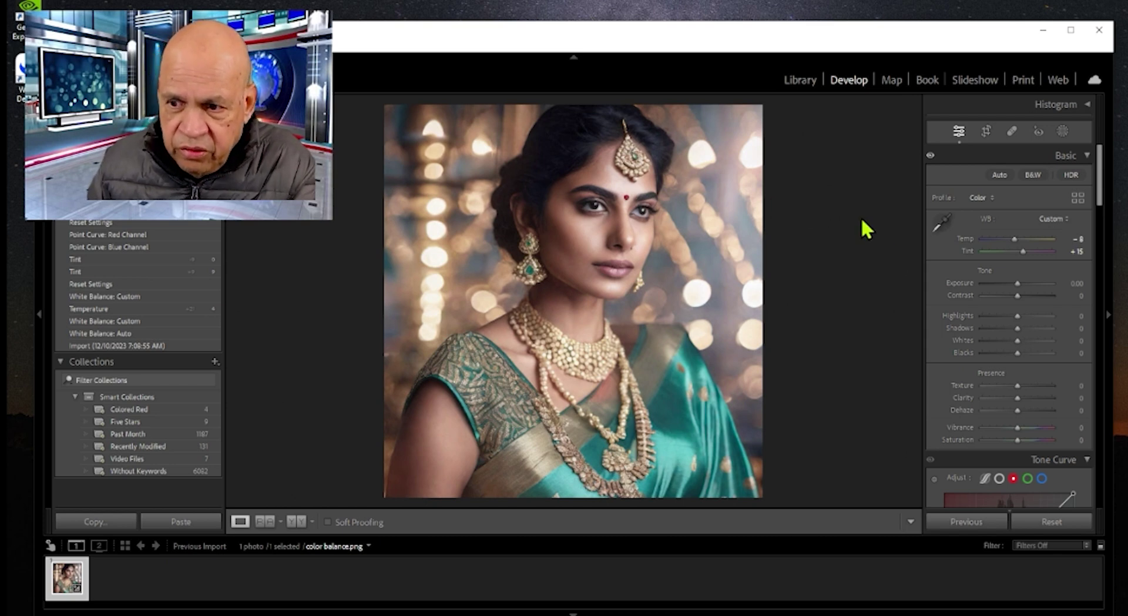
{"action": "left_click", "coordinate": [1052, 523]}
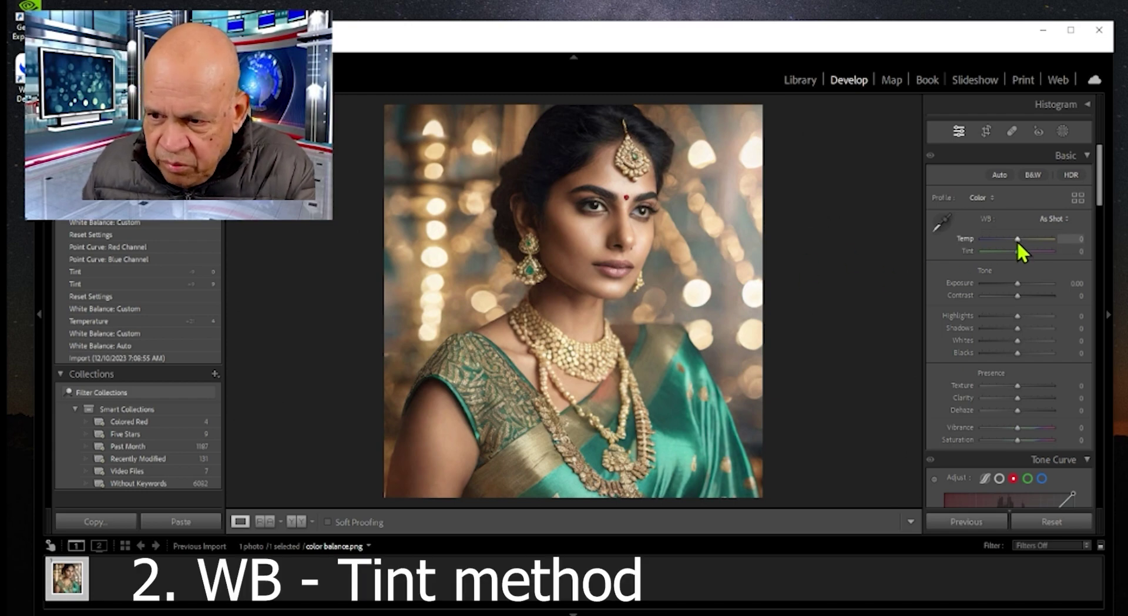
Set the temperature to -2 and the tint to +18, and compare the photo with its original
{"action": "mouse_move", "coordinate": [1017, 239]}
{"action": "left_mouse_down"}
{"action": "mouse_move", "coordinate": [1040, 238]}
{"action": "mouse_move", "coordinate": [982, 245]}
{"action": "mouse_move", "coordinate": [1023, 251]}
{"action": "left_mouse_up"}
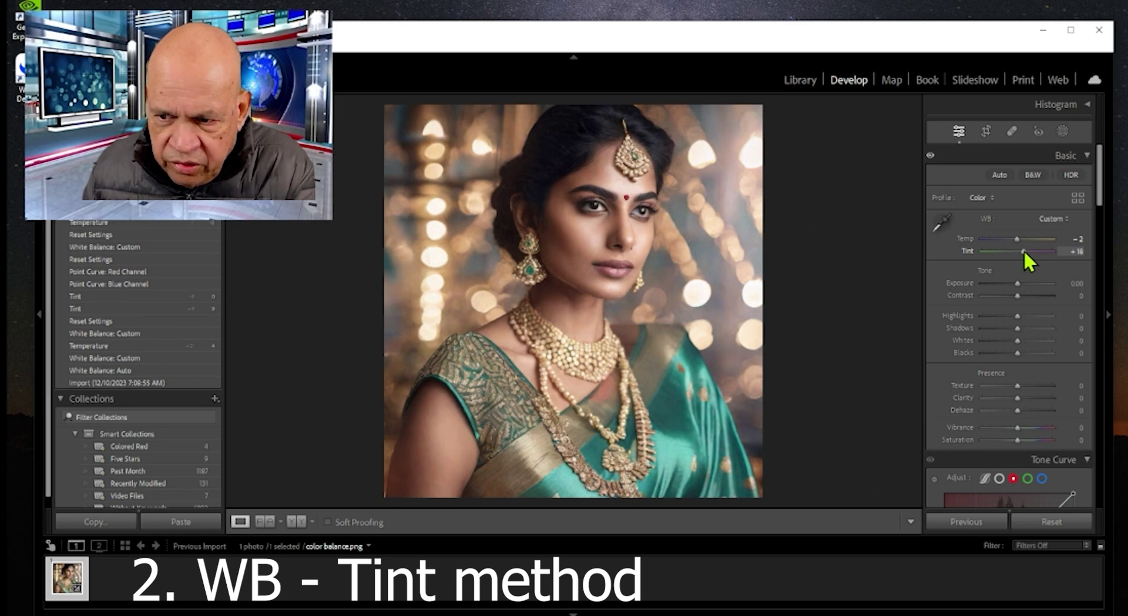
{"action": "key", "text": "backslash"}
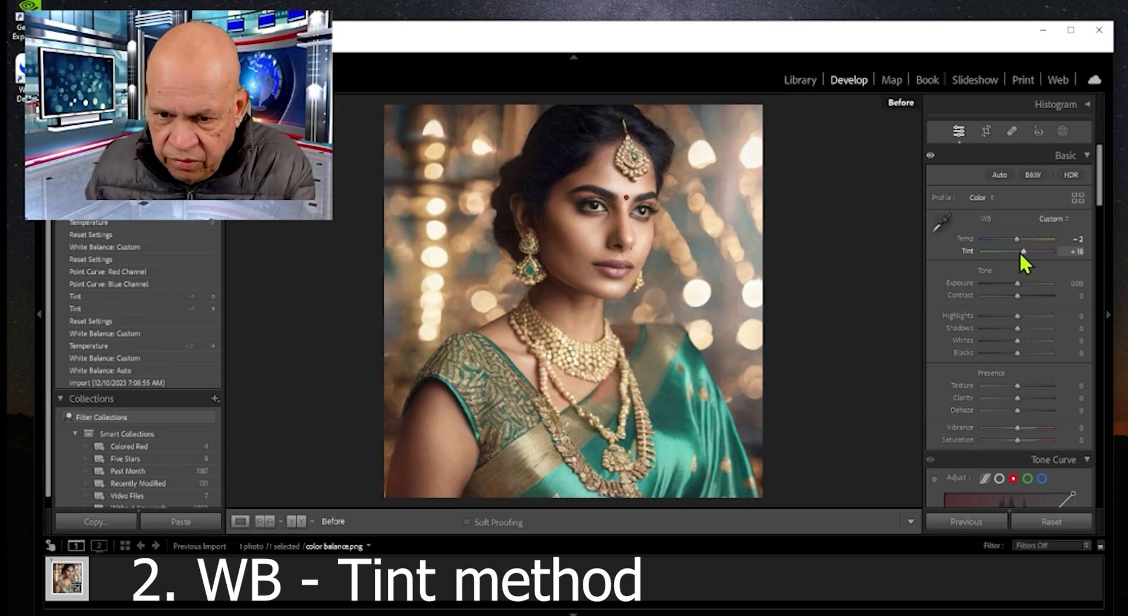
{"action": "key", "text": "backslash"}
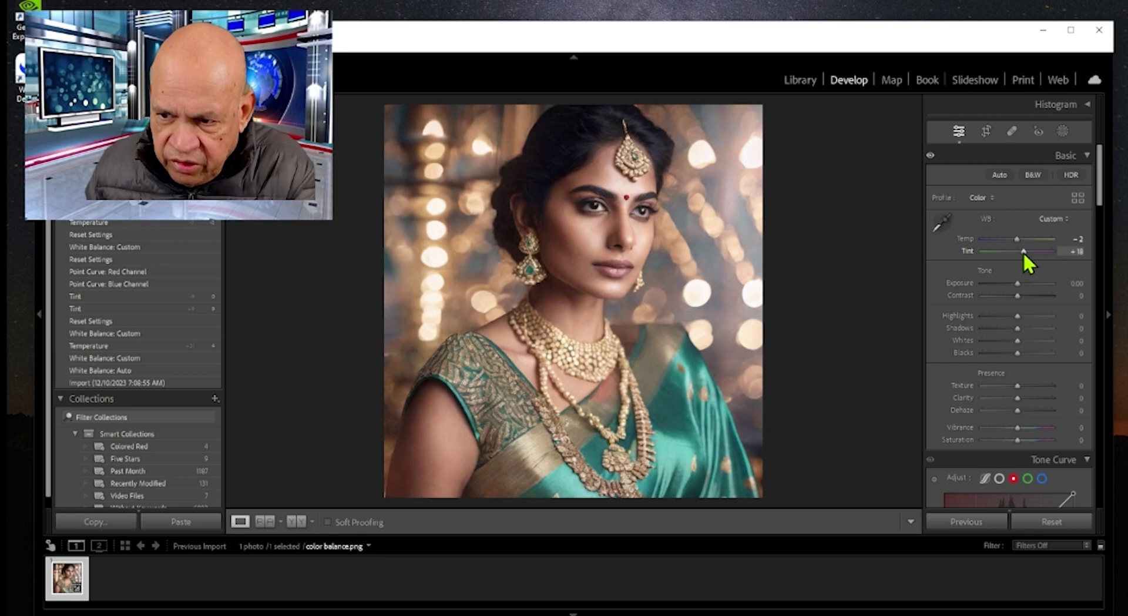
Reduce the tint to +14 and compare the photo with its original
{"action": "left_click_drag", "start_coordinate": [1022, 251], "coordinate": [1024, 253]}
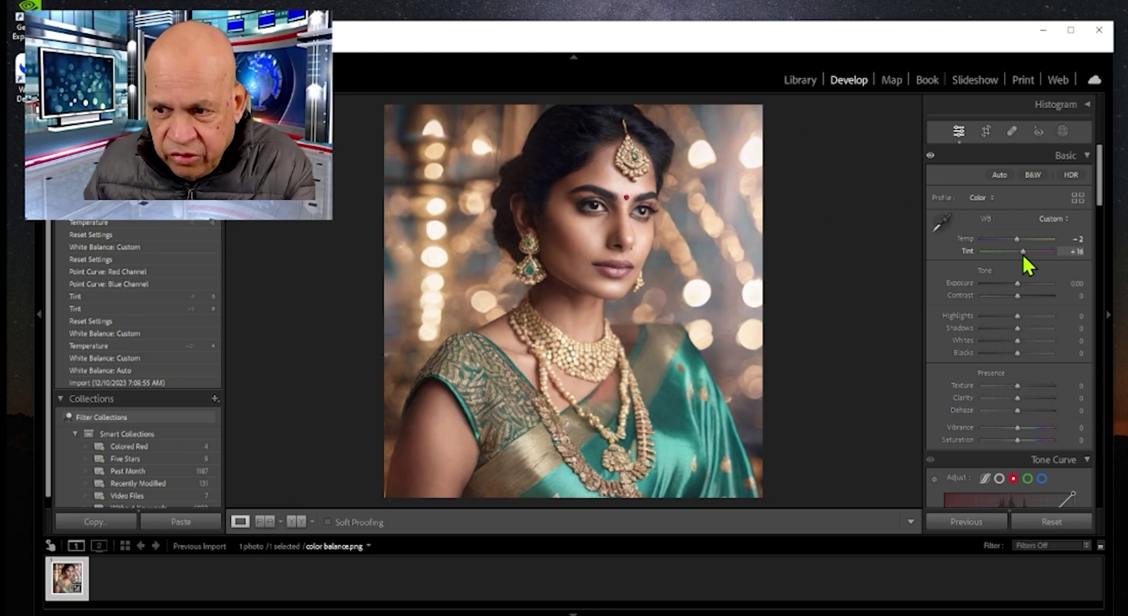
{"action": "left_click_drag", "start_coordinate": [1022, 252], "coordinate": [1022, 253]}
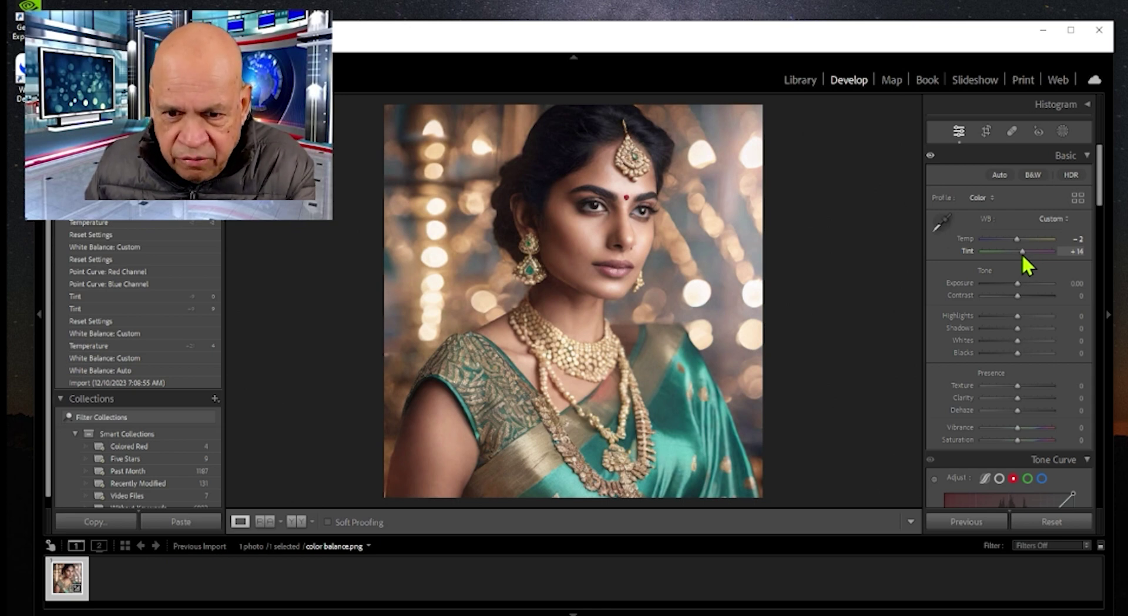
{"action": "left_click_drag", "start_coordinate": [1021, 252], "coordinate": [1021, 251]}
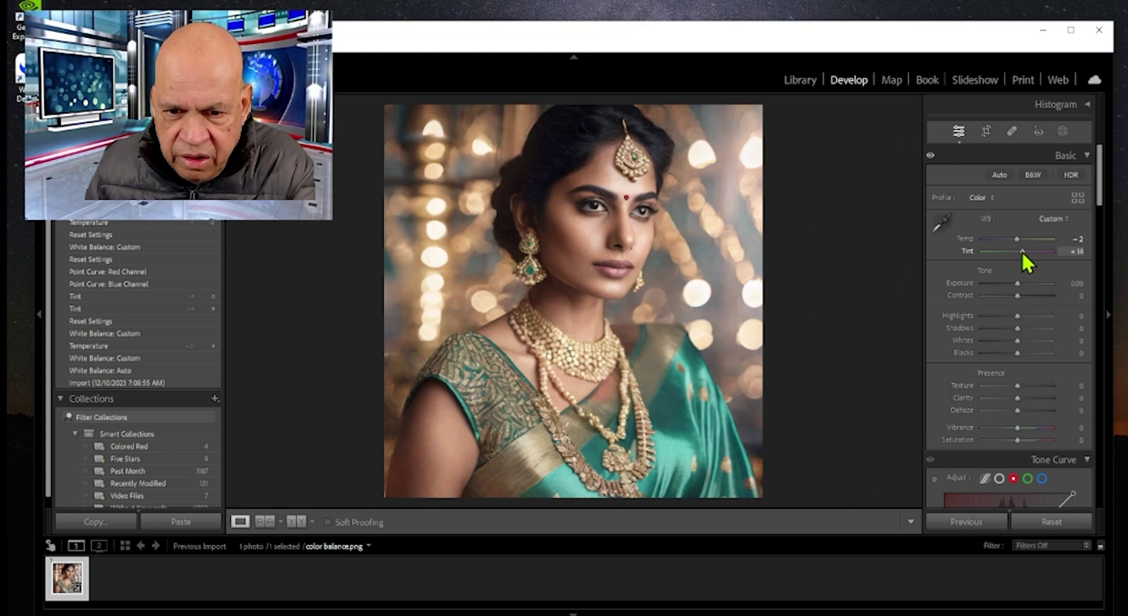
{"action": "key", "text": "backslash"}
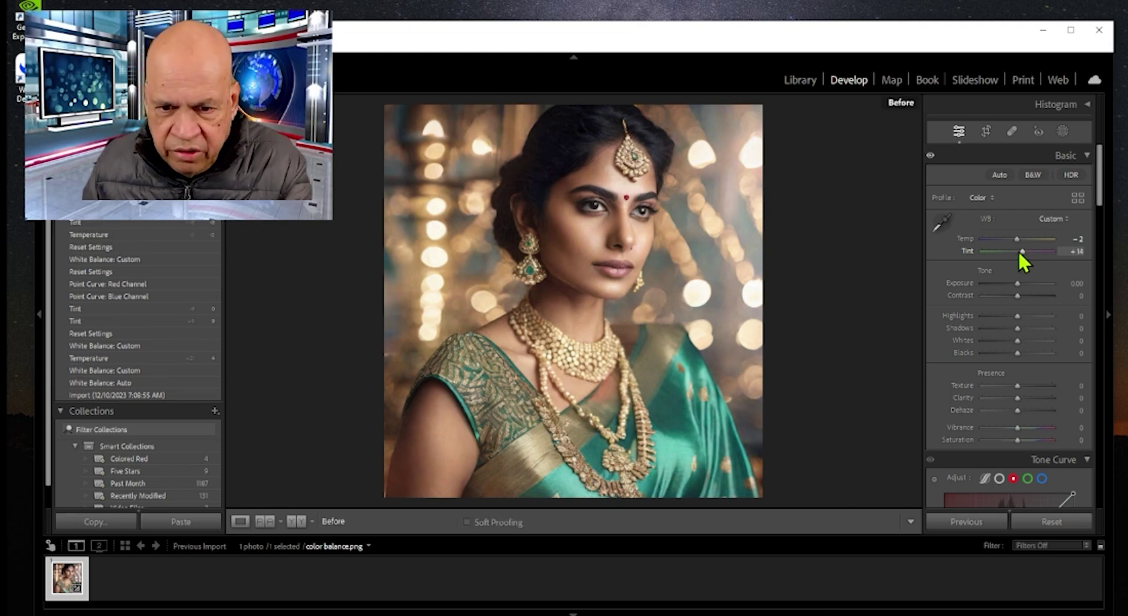
{"action": "key", "text": "backslash"}
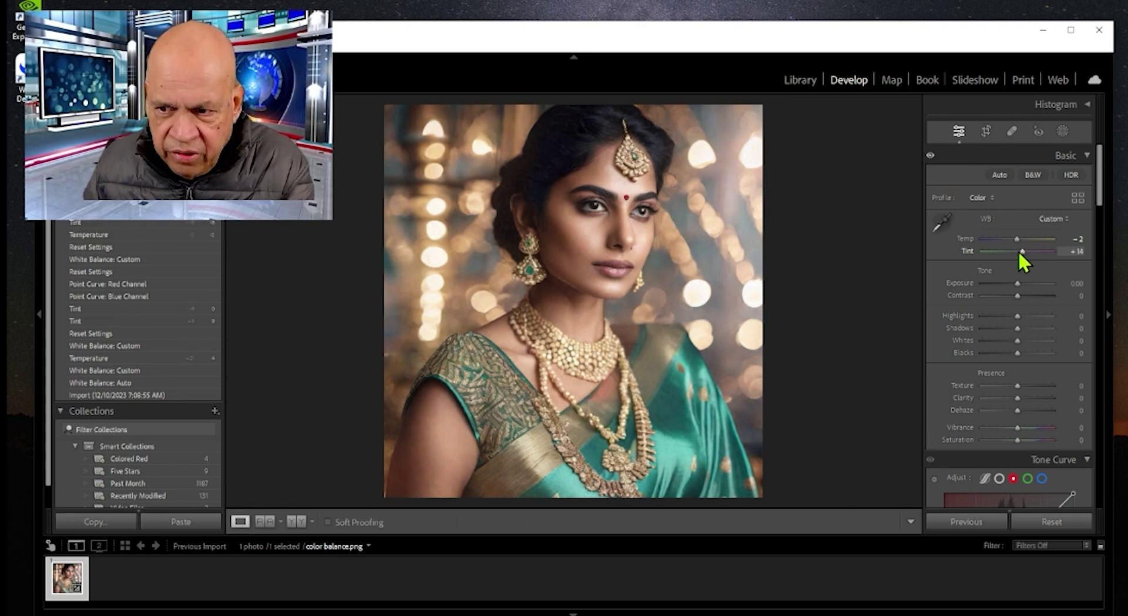
Try a tint of +26 against the original photo, and reset the photo's settings
{"action": "left_click_drag", "start_coordinate": [1025, 252], "coordinate": [1028, 252]}
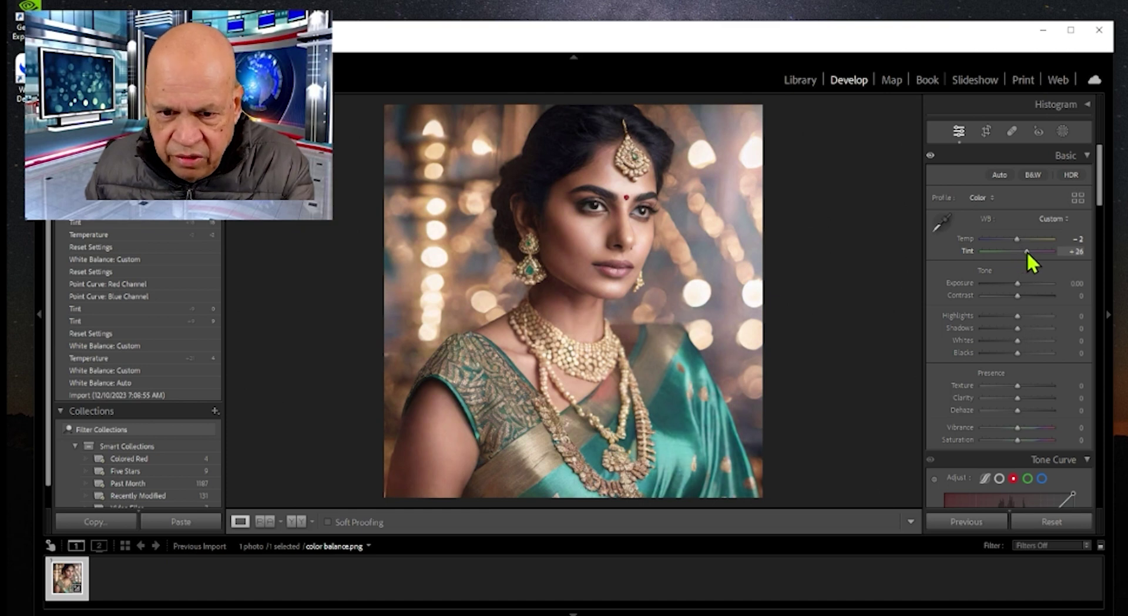
{"action": "key", "text": "backslash"}
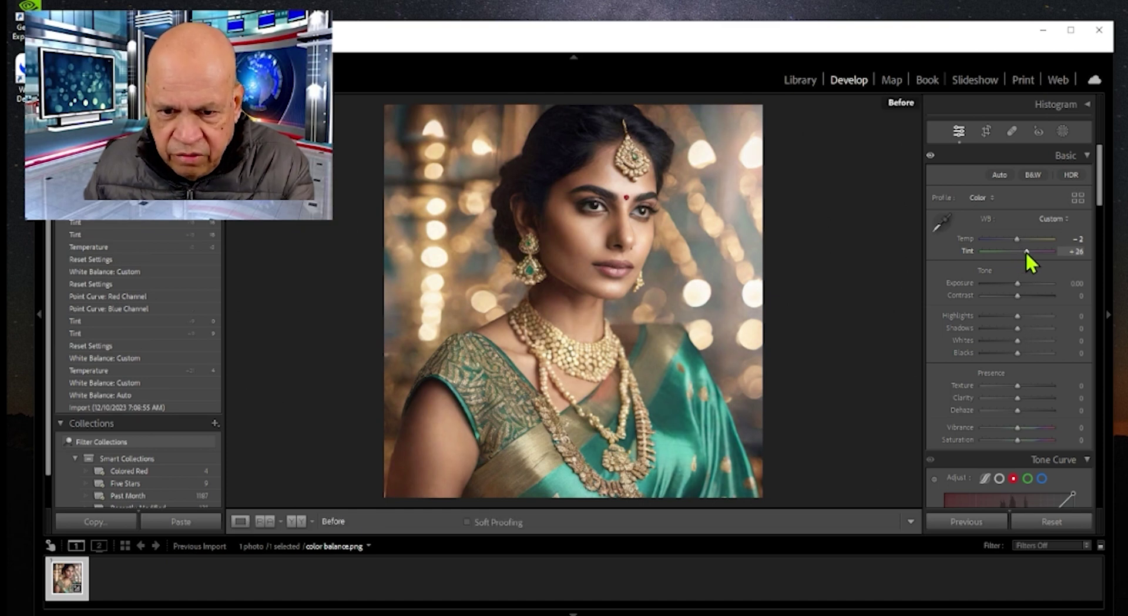
{"action": "key", "text": "backslash"}
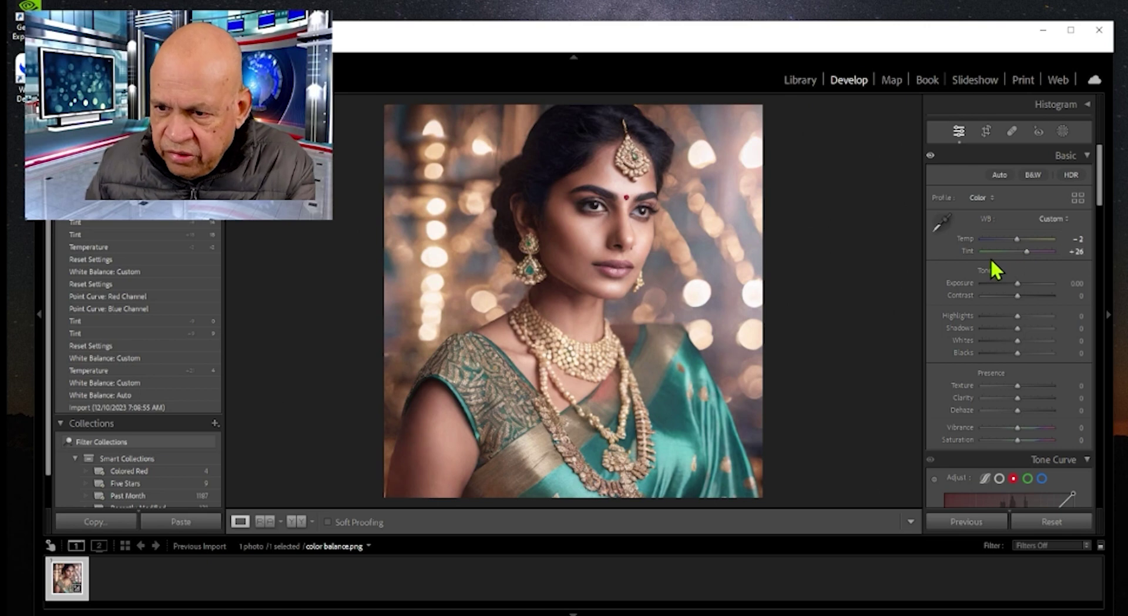
{"action": "left_click", "coordinate": [1050, 521]}
Try raising the highlights of the red channel tone curve with a point at input 193, output 199, and reset the photo's settings
{"action": "scroll", "coordinate": [987, 390], "scroll_direction": "down", "scroll_amount": 3}
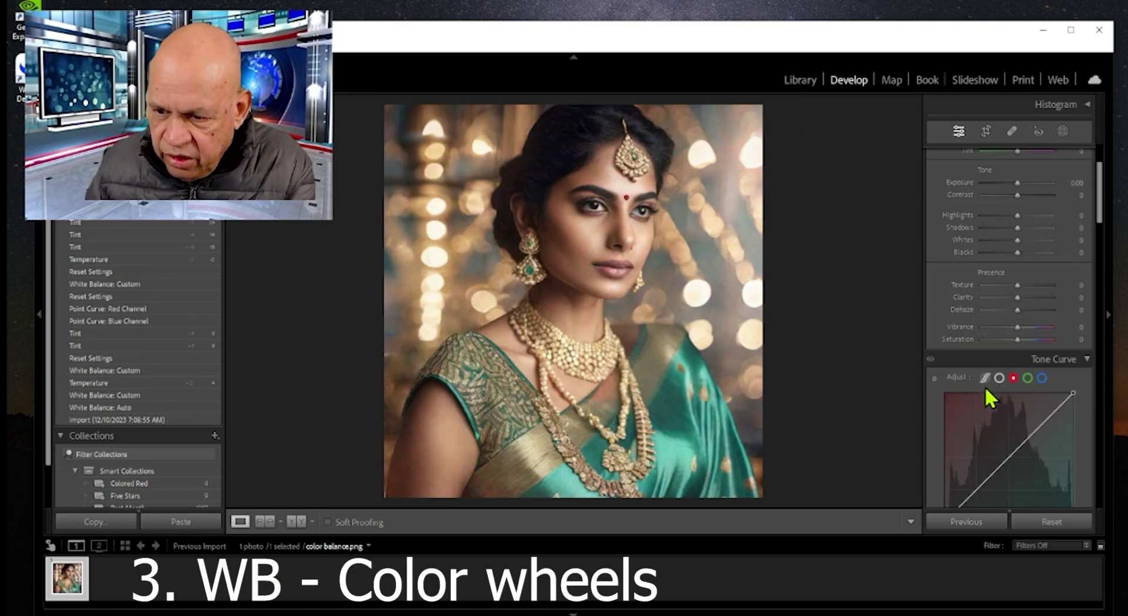
{"action": "scroll", "coordinate": [985, 386], "scroll_direction": "down", "scroll_amount": 2}
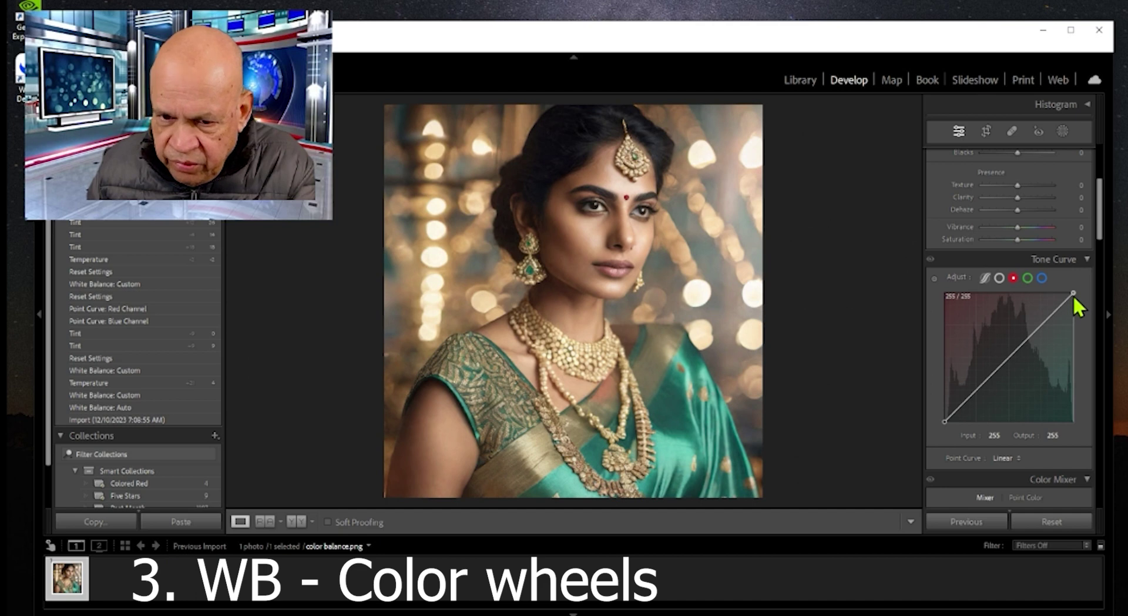
{"action": "left_click_drag", "start_coordinate": [1073, 295], "coordinate": [1050, 299]}
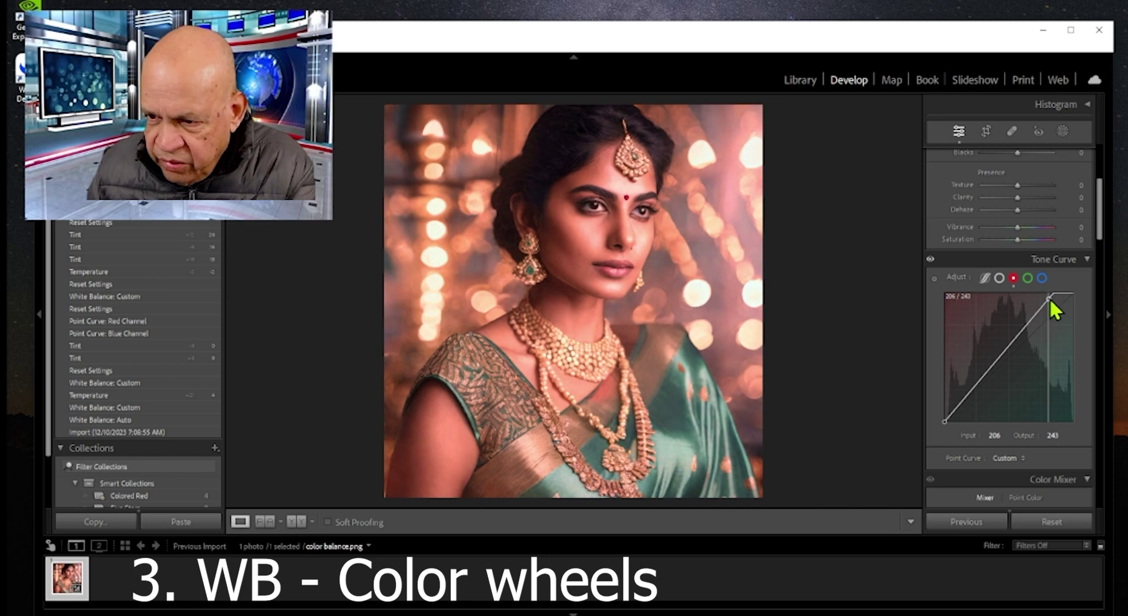
{"action": "left_click_drag", "start_coordinate": [1054, 300], "coordinate": [1063, 298]}
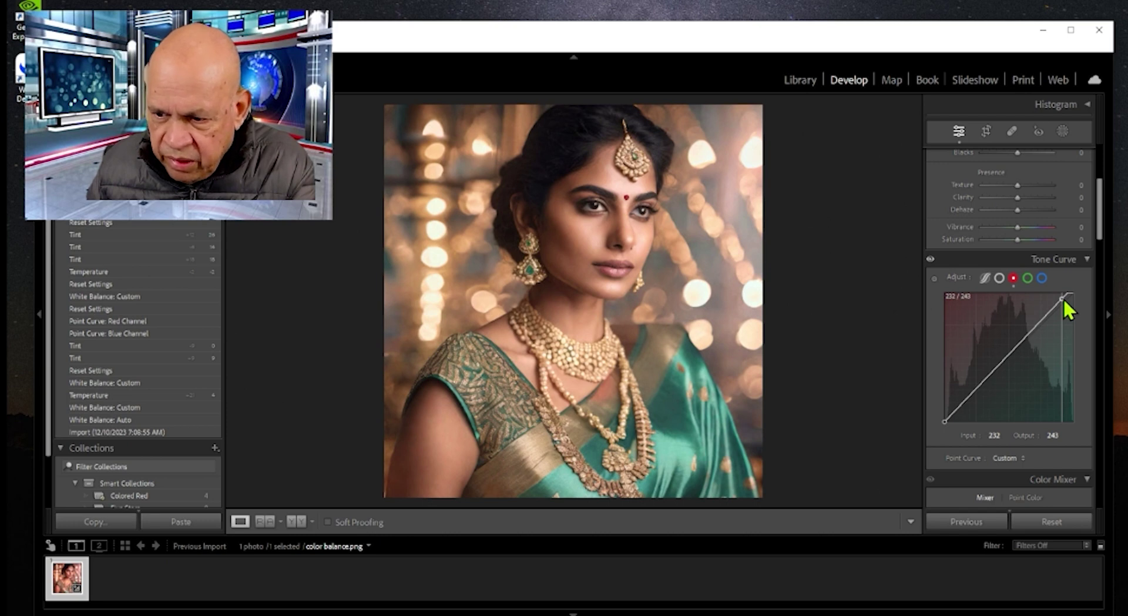
{"action": "left_click_drag", "start_coordinate": [1064, 299], "coordinate": [1042, 325]}
{"action": "left_click", "coordinate": [1044, 322]}
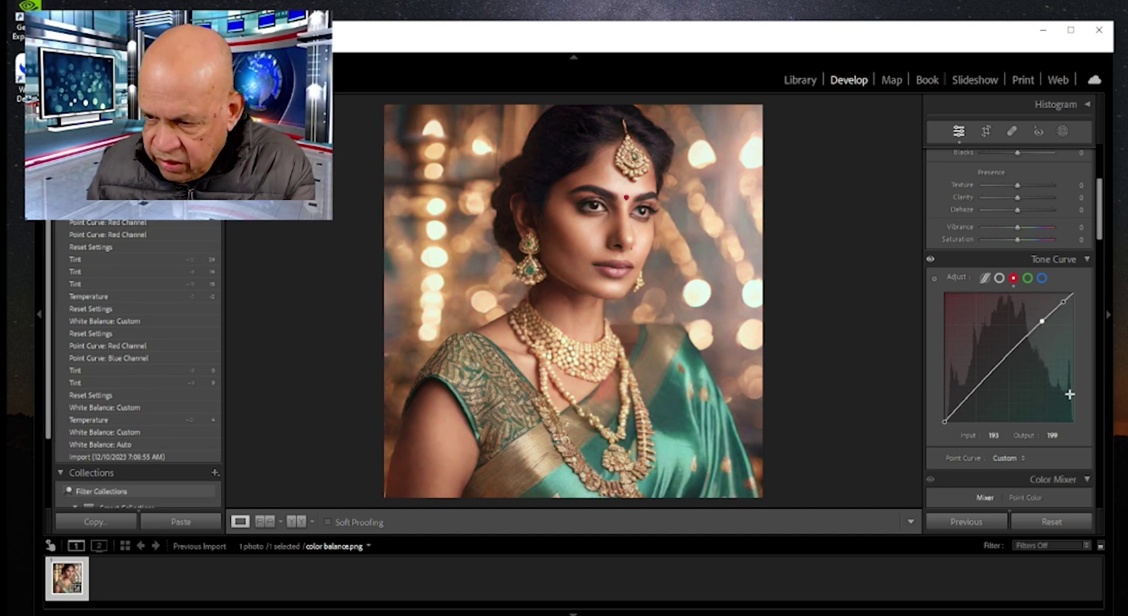
{"action": "left_click", "coordinate": [1059, 518]}
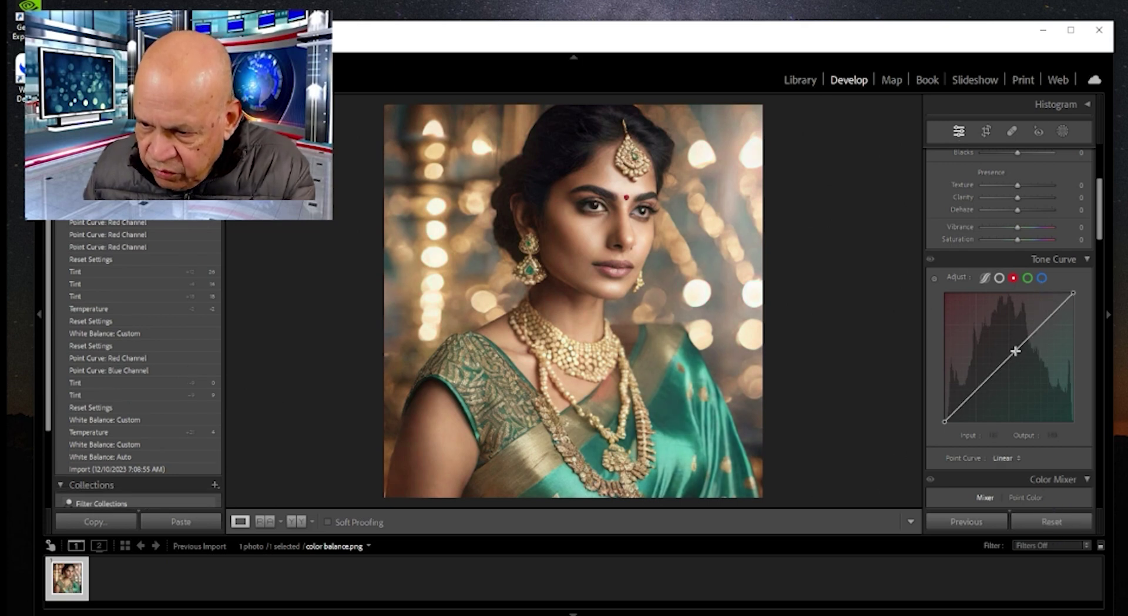
Anchor the red tone curve at input and output 141, and shape the blue curve's highlights with a point at input 186, output 194
{"action": "left_click", "coordinate": [1016, 351]}
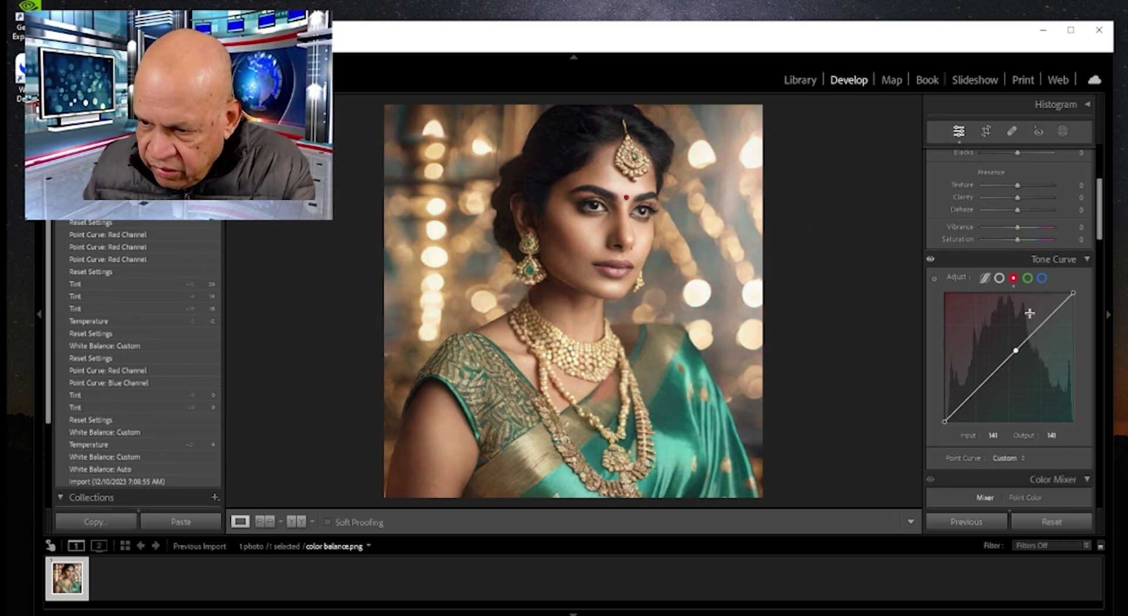
{"action": "left_click", "coordinate": [1041, 278]}
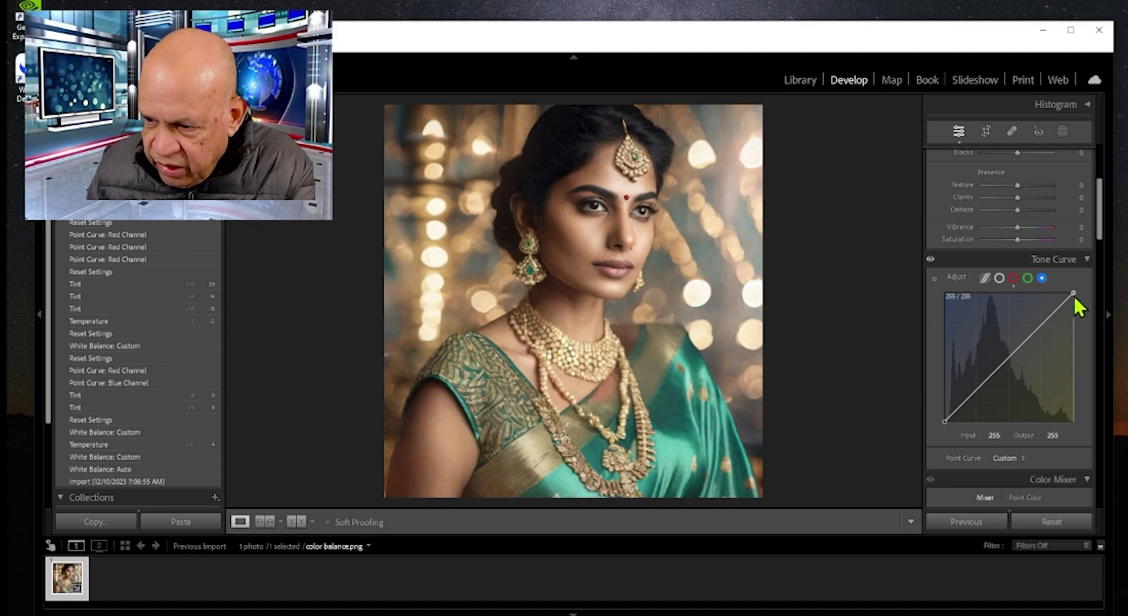
{"action": "left_click_drag", "start_coordinate": [1074, 294], "coordinate": [1039, 319]}
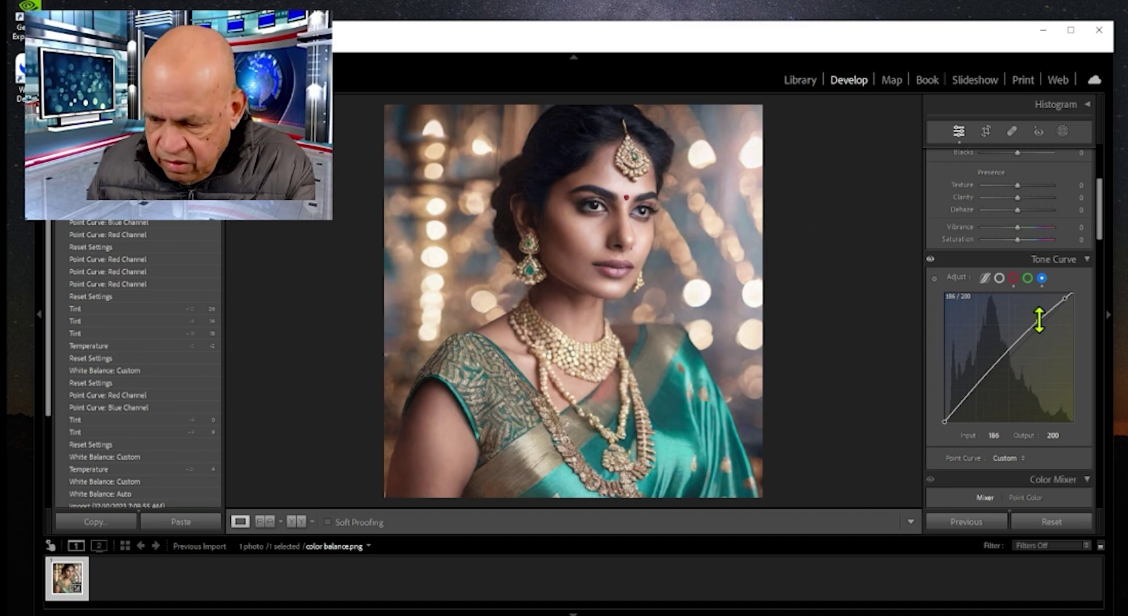
{"action": "key", "text": "backslash"}
{"action": "key", "text": "backslash"}
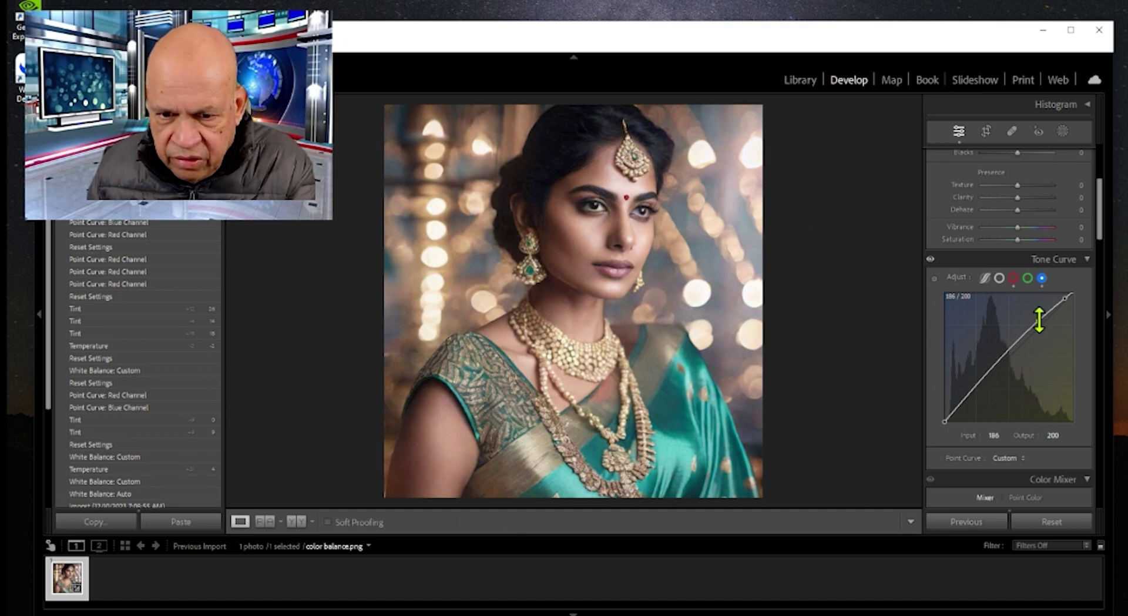
{"action": "left_click_drag", "start_coordinate": [1039, 320], "coordinate": [1039, 323]}
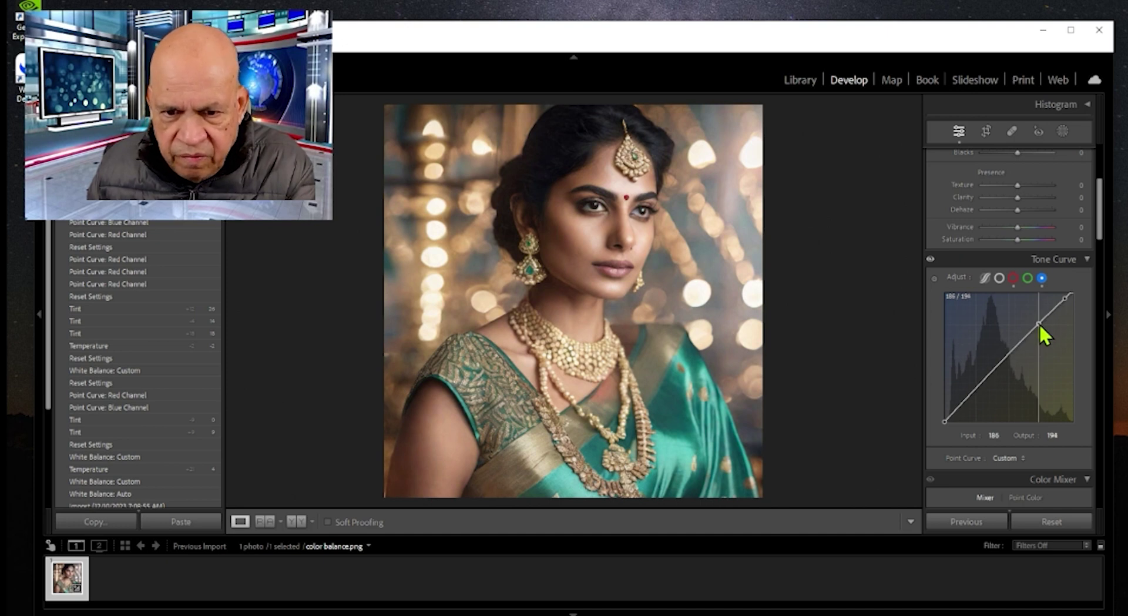
Try a second red tone curve point at input 169, output 174, and reset the photo's settings
{"action": "left_click", "coordinate": [1014, 277]}
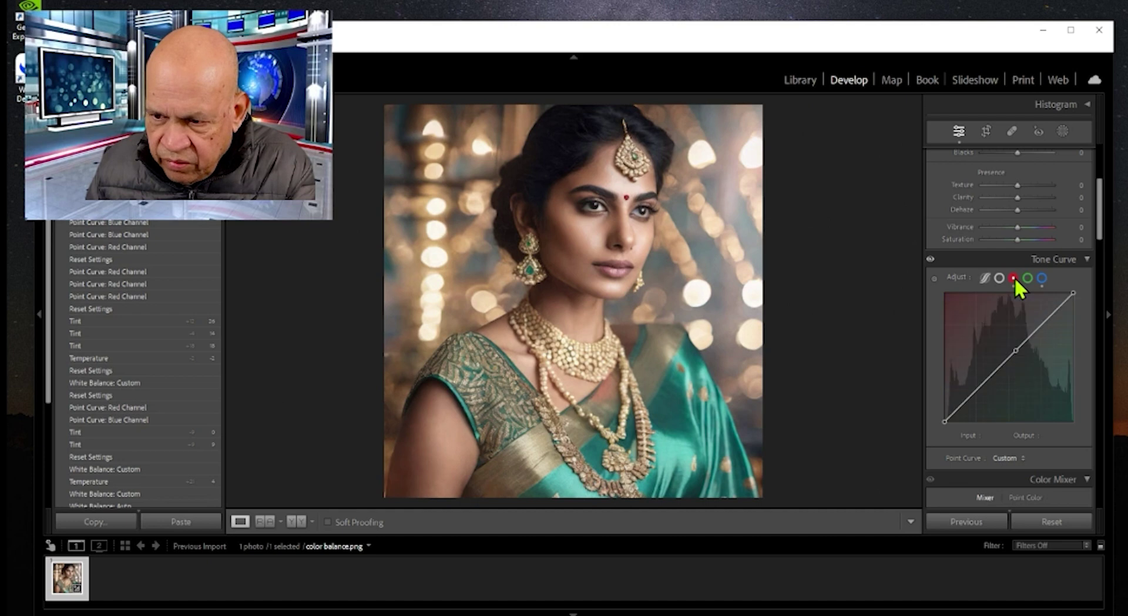
{"action": "left_click", "coordinate": [1031, 336]}
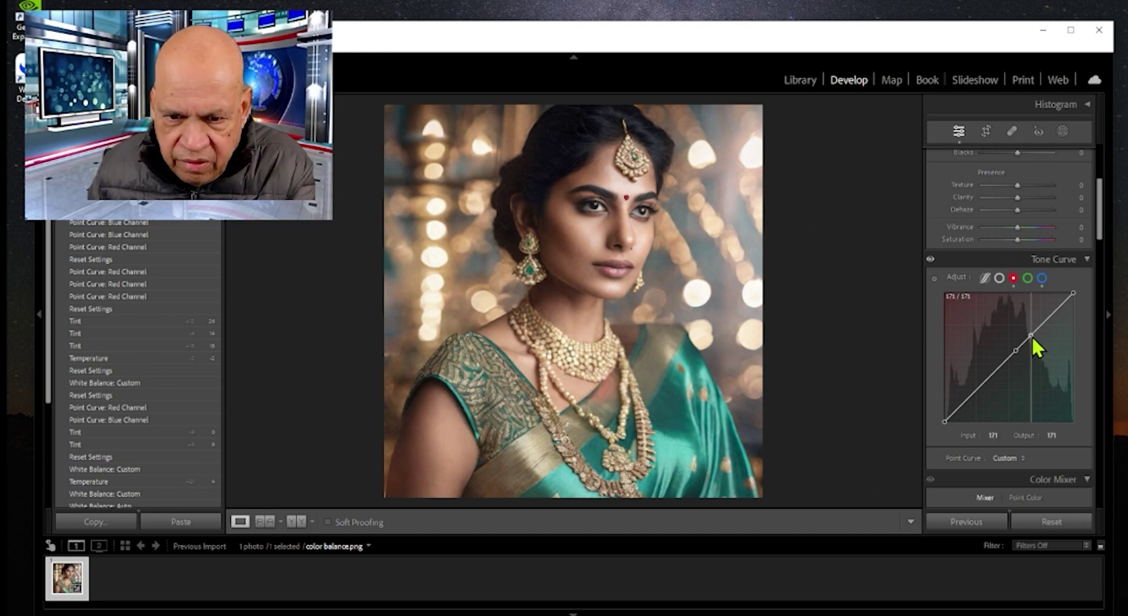
{"action": "mouse_move", "coordinate": [1033, 340]}
{"action": "left_mouse_down"}
{"action": "mouse_move", "coordinate": [1027, 327]}
{"action": "mouse_move", "coordinate": [1031, 336]}
{"action": "left_mouse_up"}
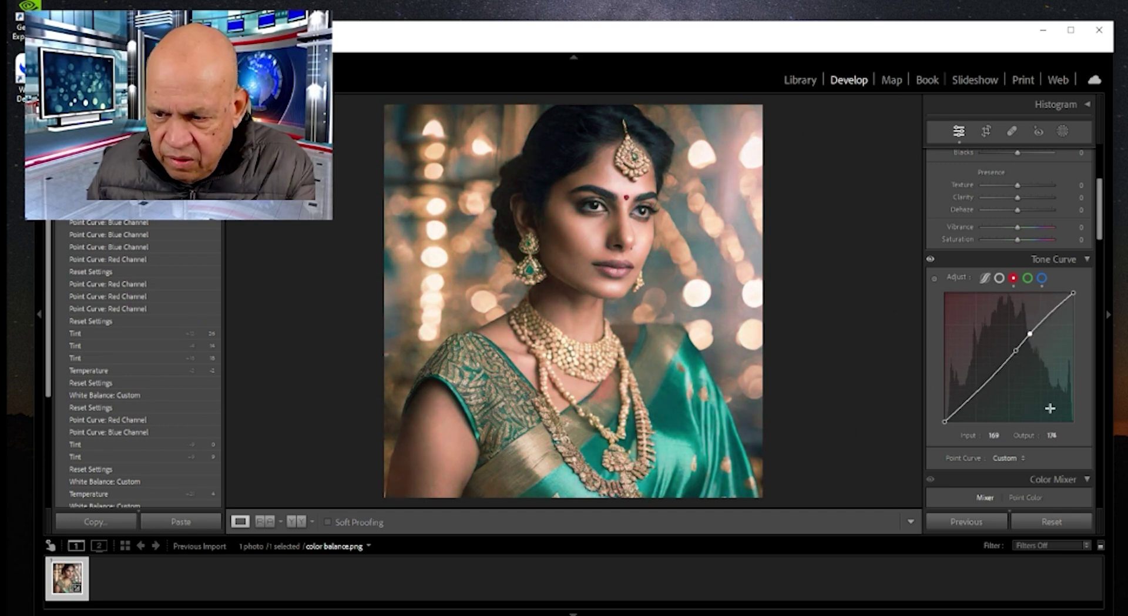
{"action": "left_click", "coordinate": [1056, 523]}
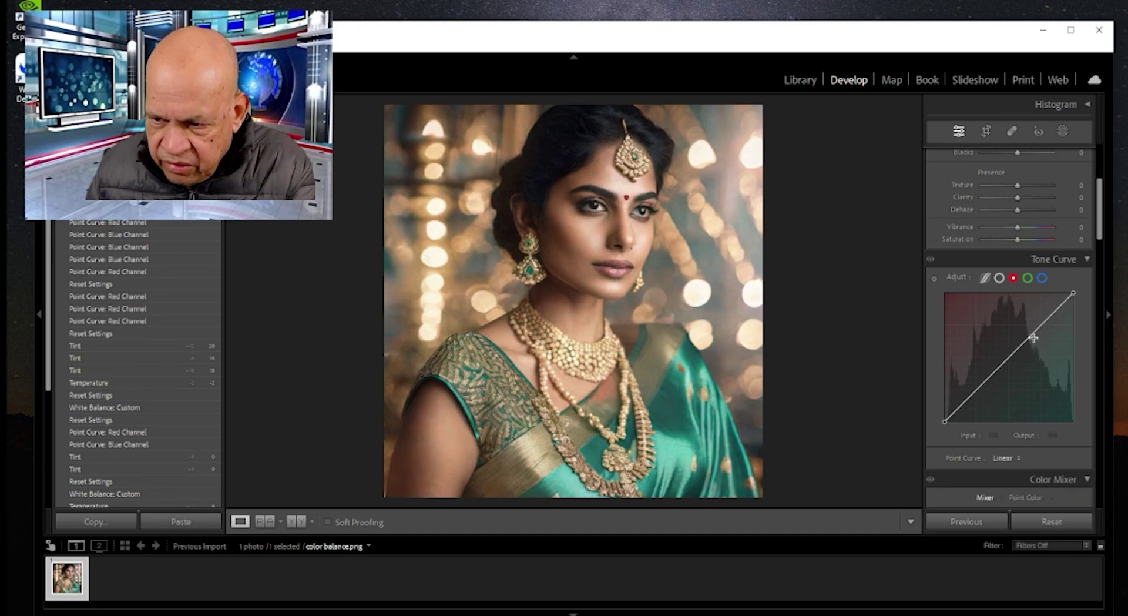
Warm the photo with a red channel tone curve point at input 166, output 176, and compare it with the original
{"action": "left_click_drag", "start_coordinate": [1033, 337], "coordinate": [1030, 333]}
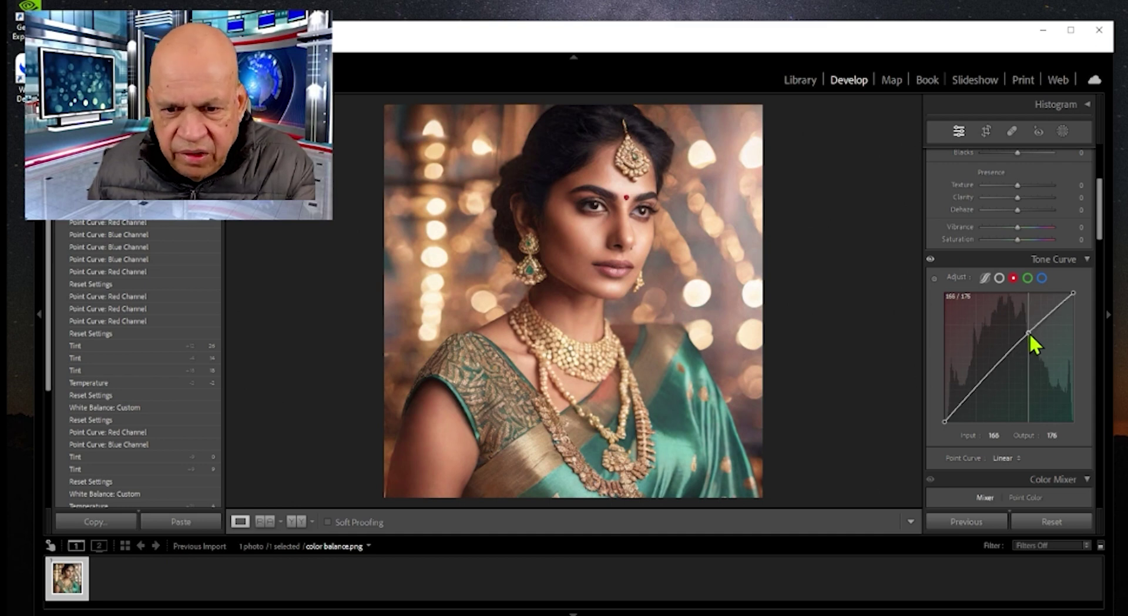
{"action": "key", "text": "backslash"}
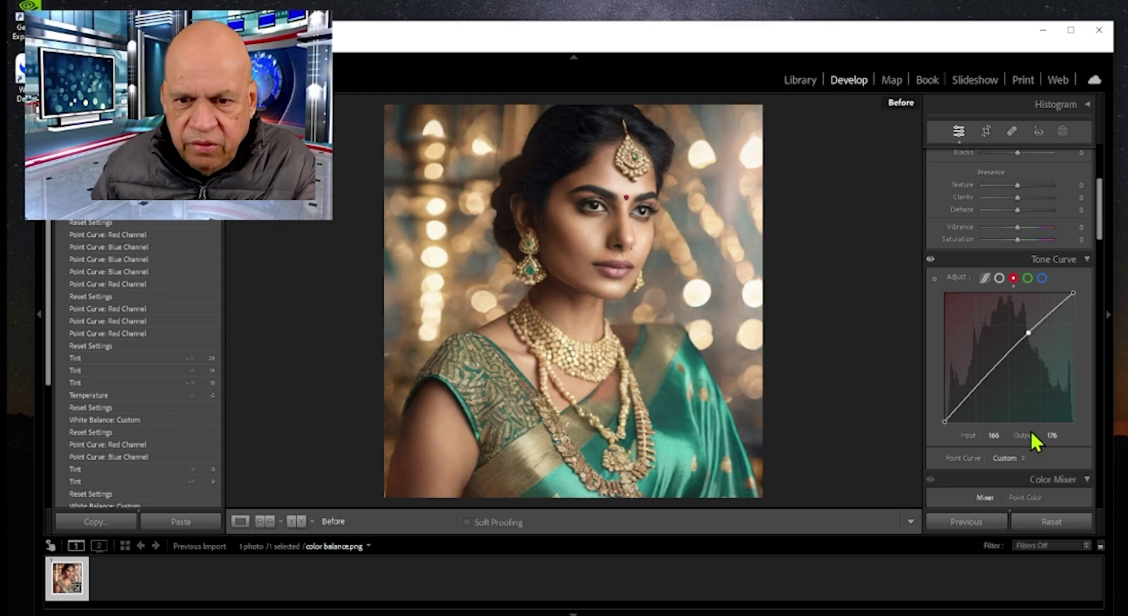
{"action": "key", "text": "backslash"}
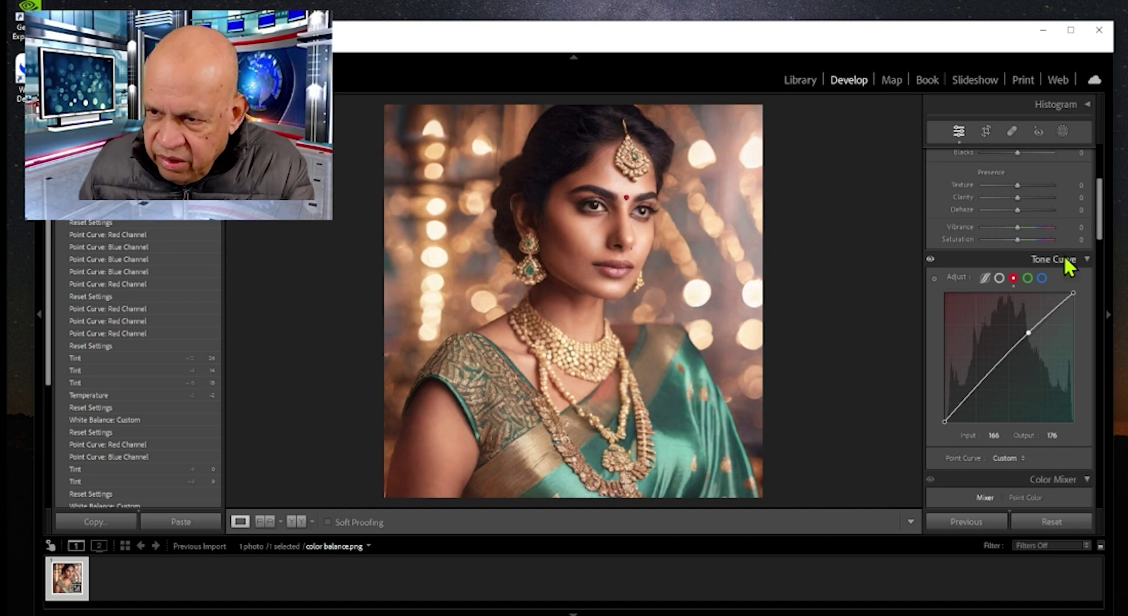
Create one combined mask covering the detected person's facial skin and body skin
{"action": "left_click", "coordinate": [1062, 133]}
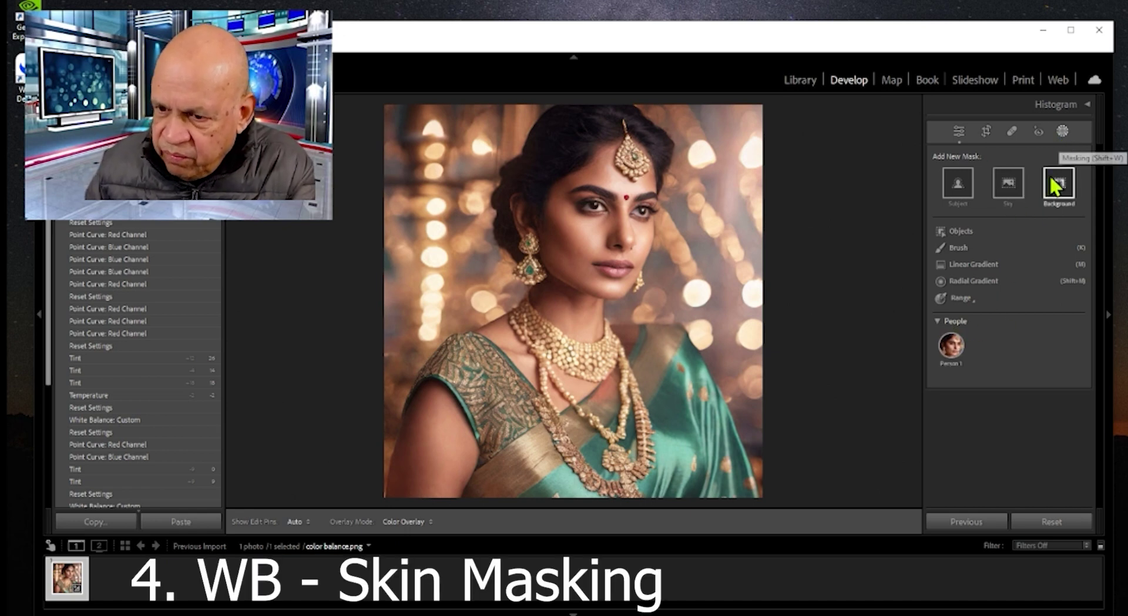
{"action": "left_click", "coordinate": [952, 351]}
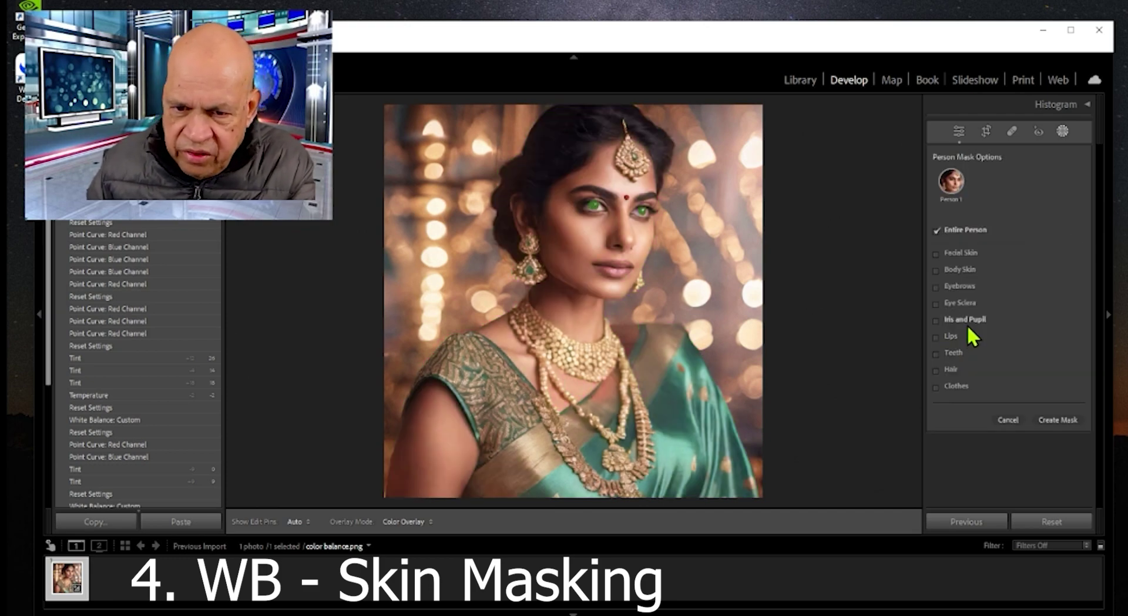
{"action": "left_click", "coordinate": [935, 254]}
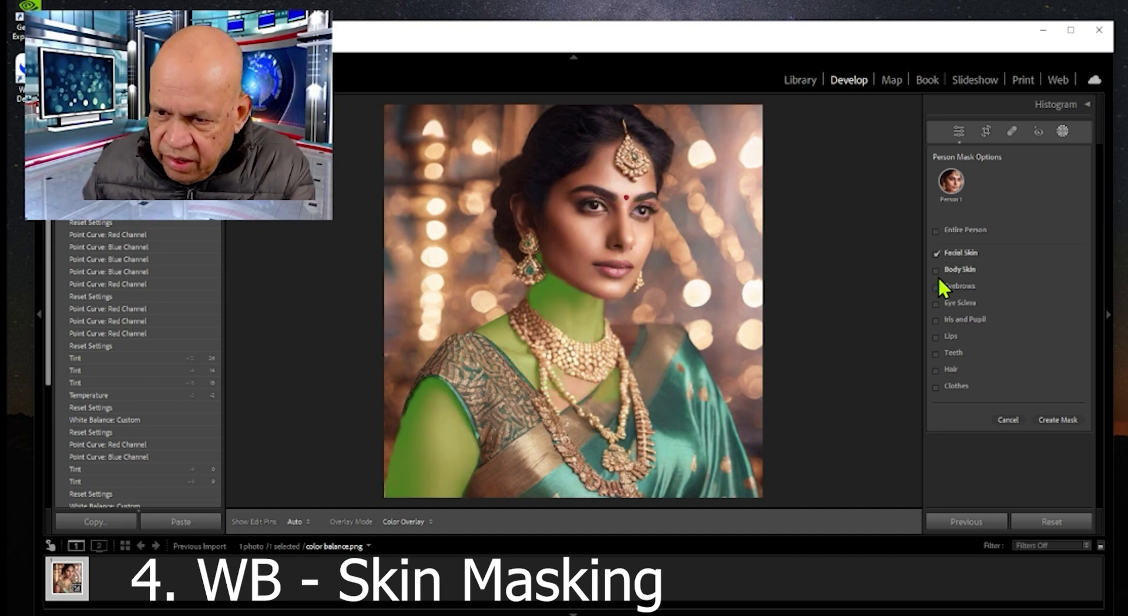
{"action": "left_click", "coordinate": [936, 272]}
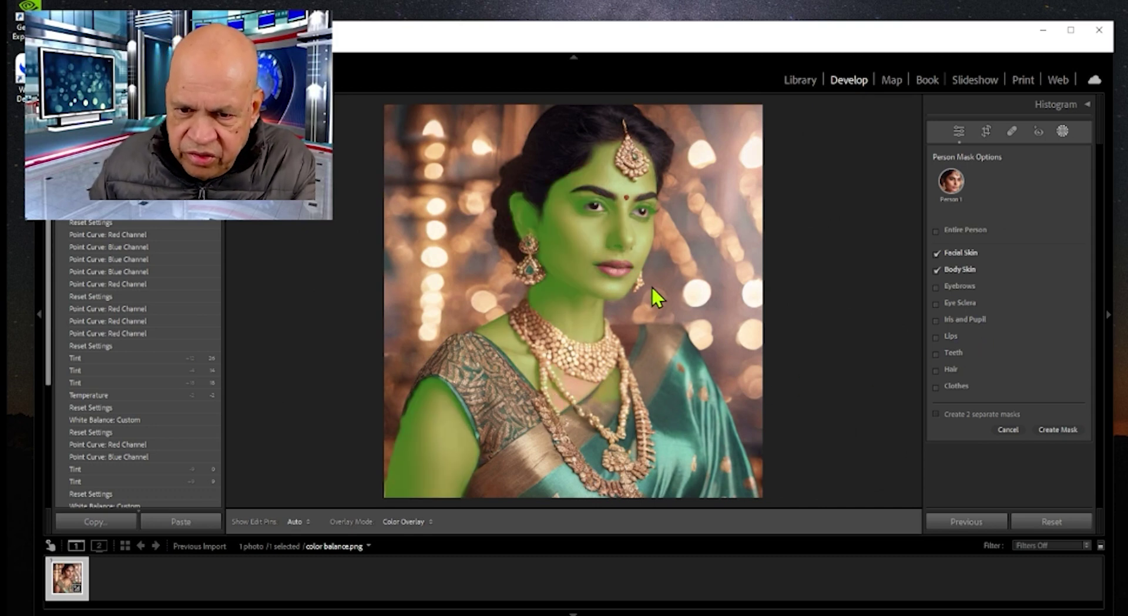
{"action": "left_click", "coordinate": [1063, 431]}
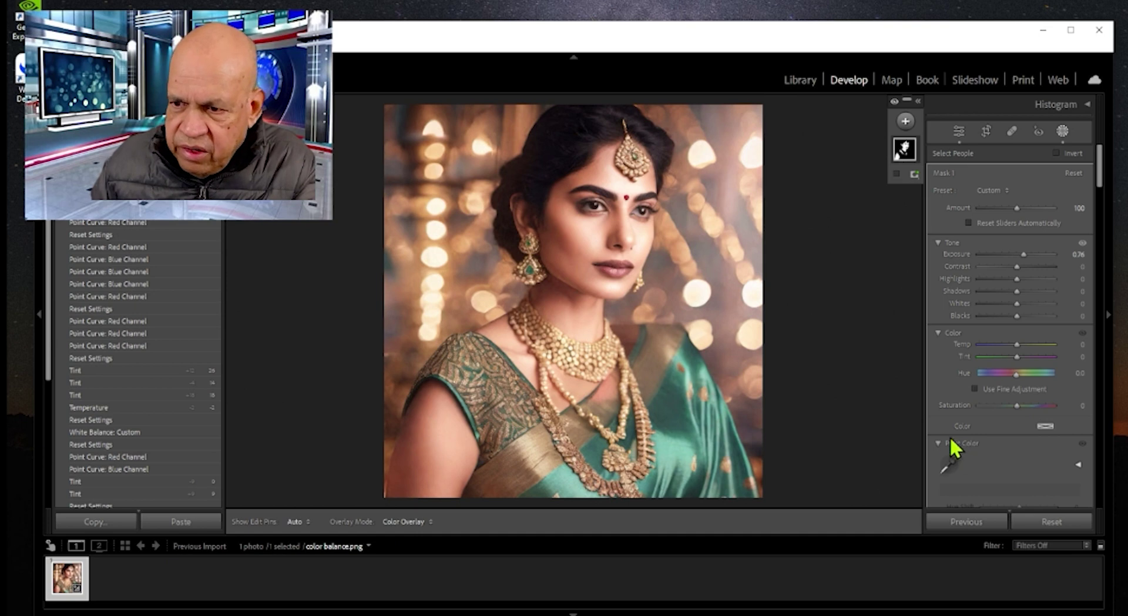
Reset the skin mask's exposure, brighten it to 0.43, and compare the photo with its original version
{"action": "double_click", "coordinate": [1023, 254]}
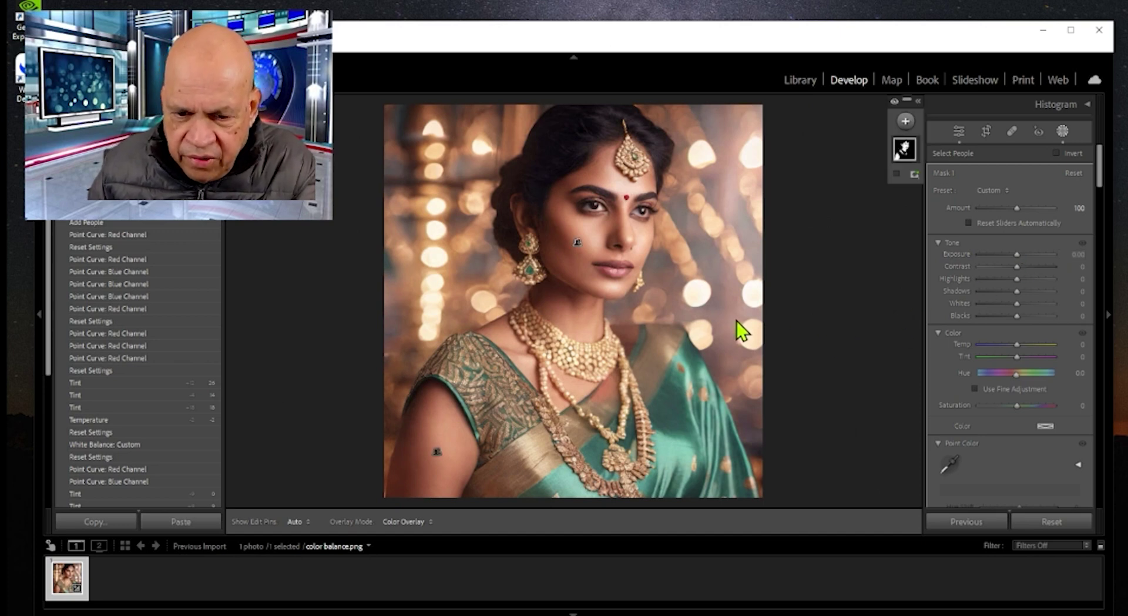
{"action": "left_click", "coordinate": [1018, 255]}
{"action": "left_click_drag", "start_coordinate": [1018, 255], "coordinate": [1021, 255]}
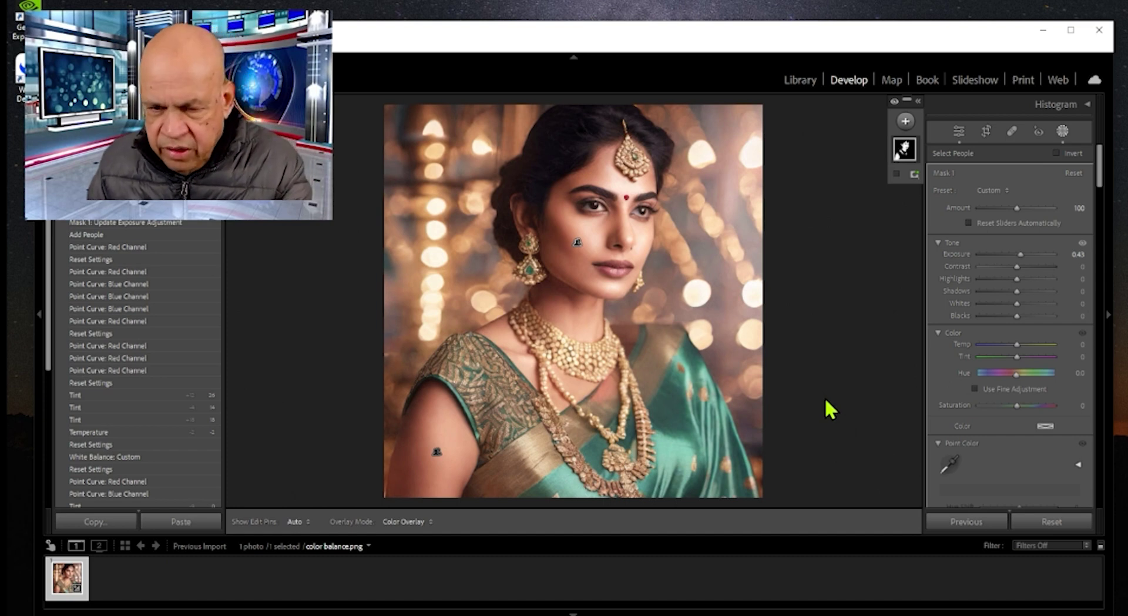
{"action": "key", "text": "backslash"}
{"action": "key", "text": "backslash"}
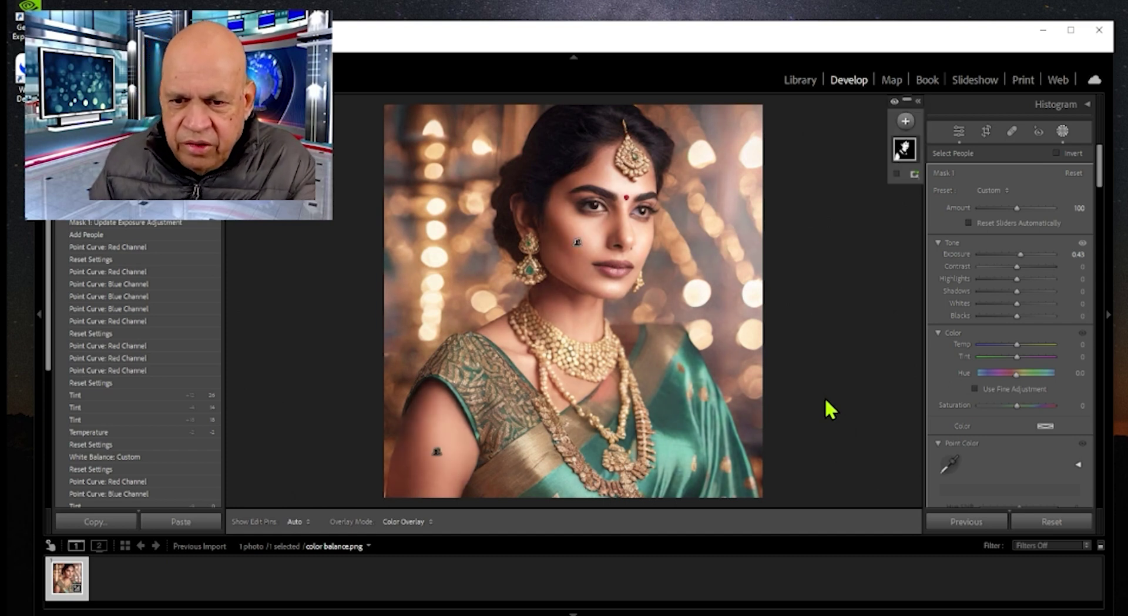
{"action": "key", "text": "backslash"}
{"action": "key", "text": "backslash"}
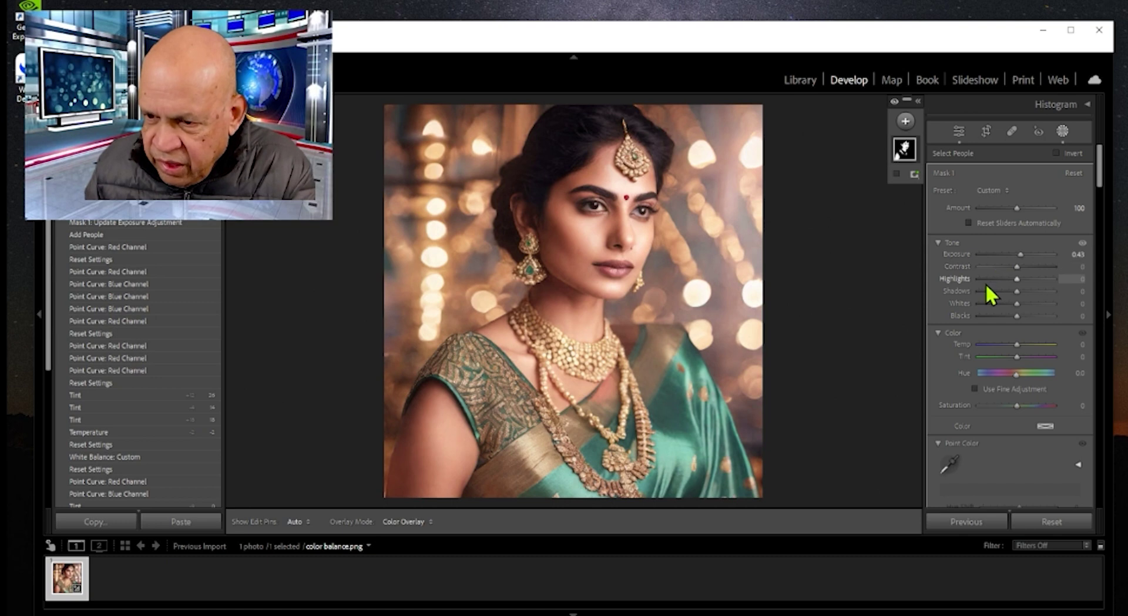
Set the skin mask's highlights to −9, whites to −12 and blacks to −12, and compare the photo with the original
{"action": "left_click_drag", "start_coordinate": [1017, 279], "coordinate": [1013, 311]}
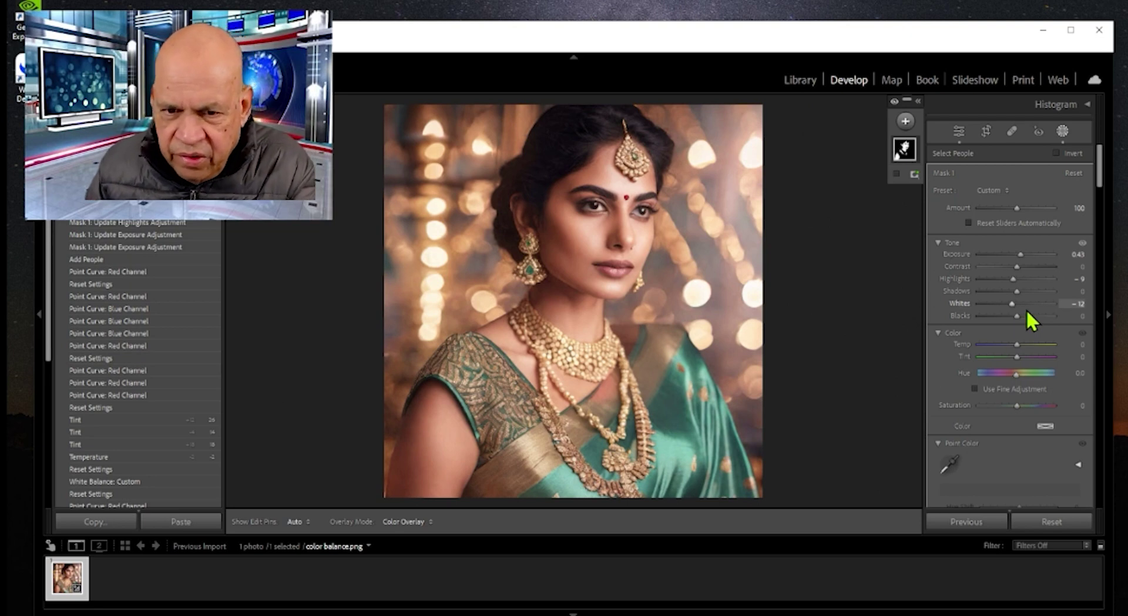
{"action": "left_click_drag", "start_coordinate": [1015, 316], "coordinate": [1007, 319]}
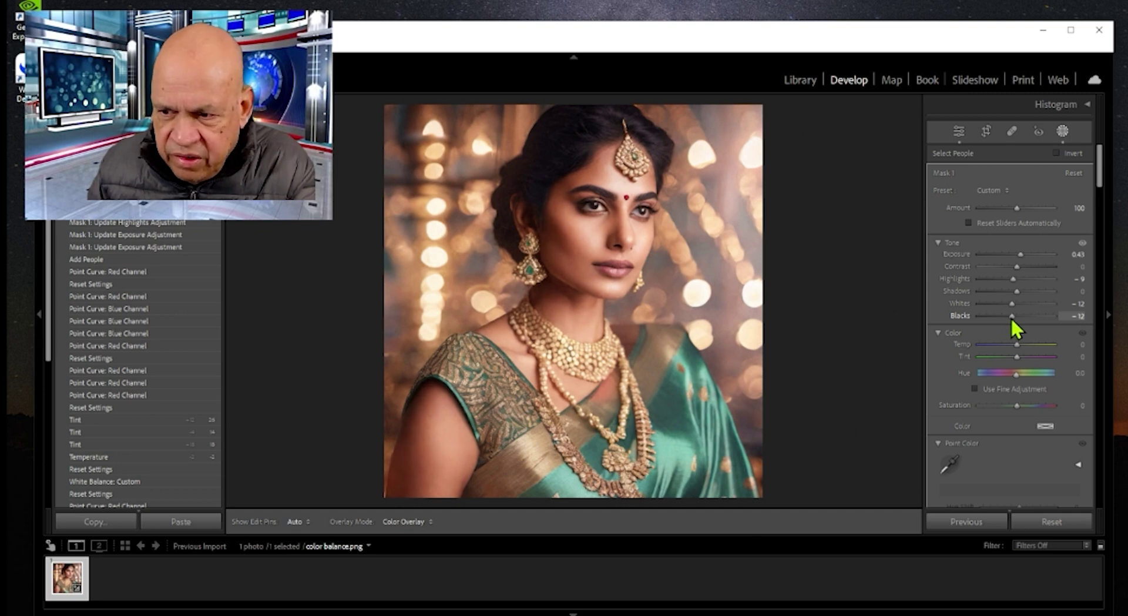
{"action": "left_click_drag", "start_coordinate": [1011, 318], "coordinate": [1012, 318]}
{"action": "key", "text": "backslash"}
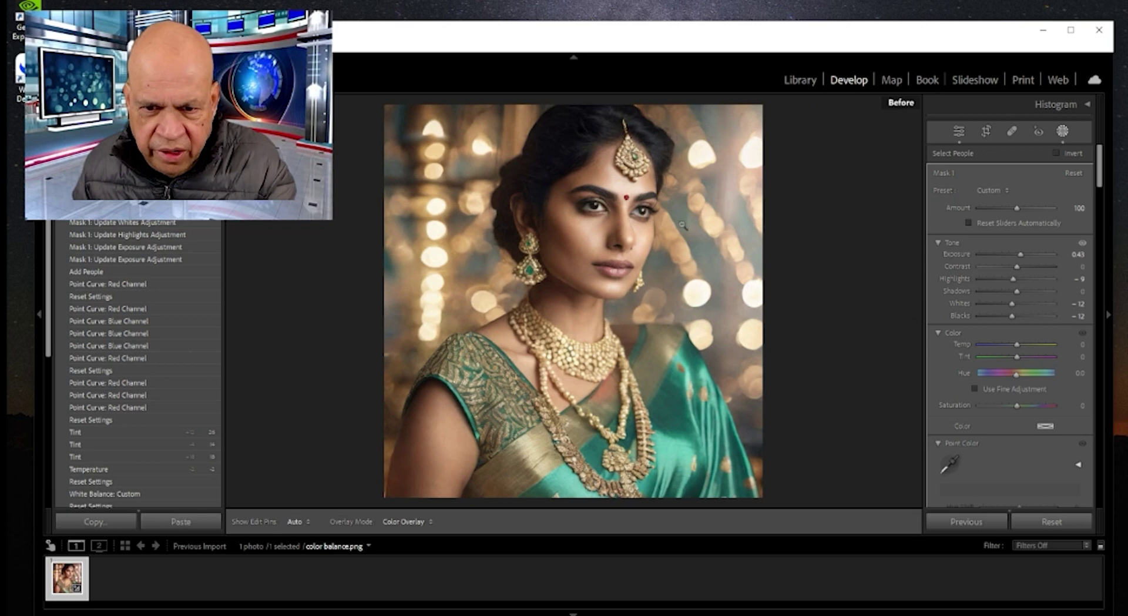
{"action": "key", "text": "backslash"}
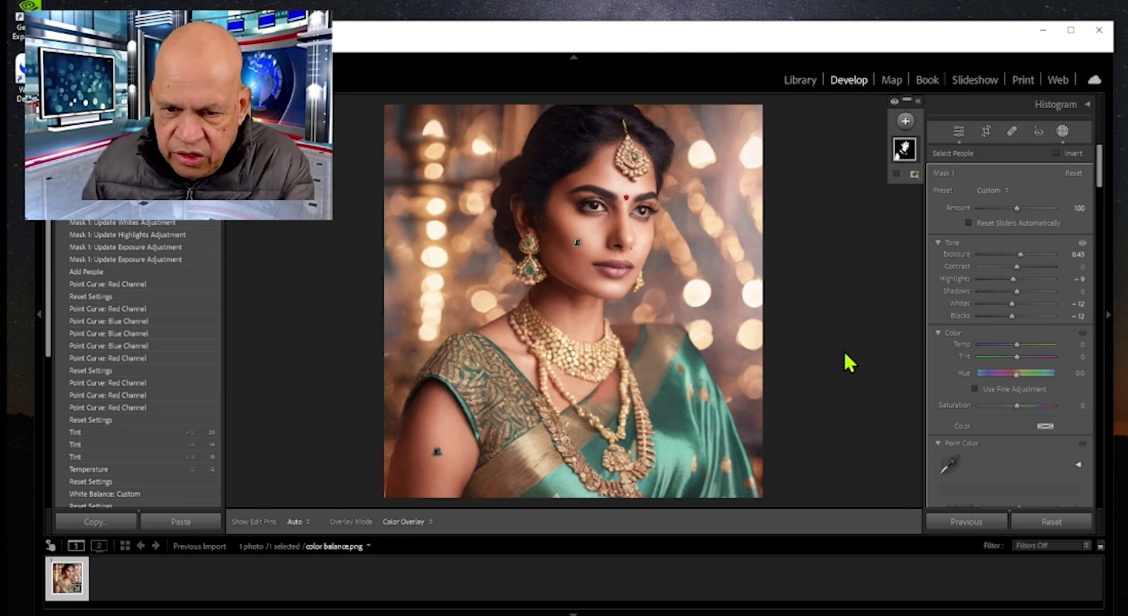
{"action": "key", "text": "backslash"}
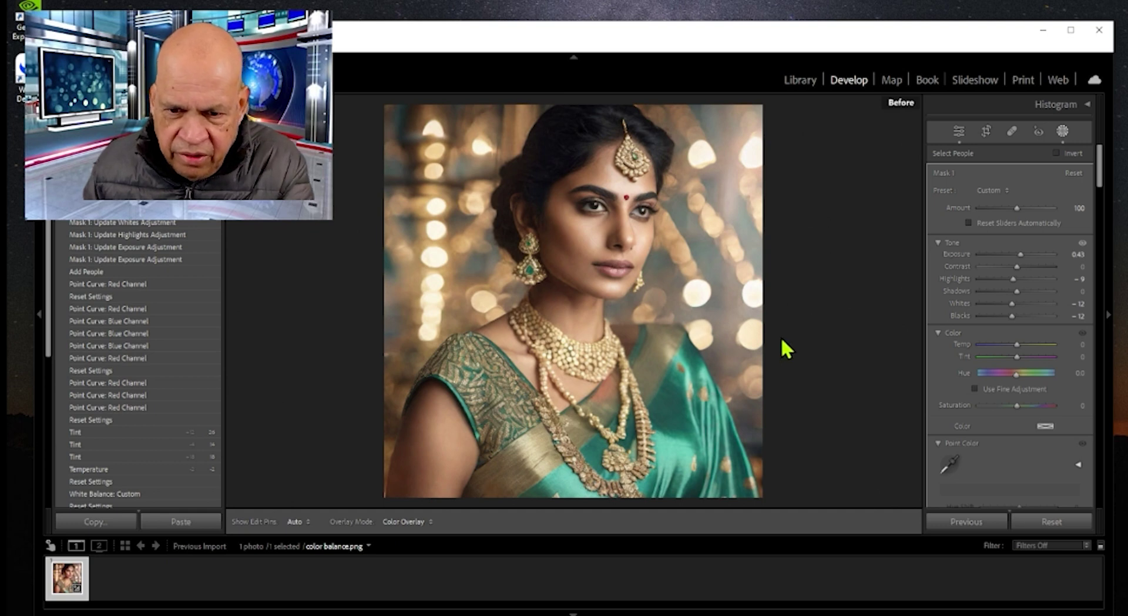
{"action": "key", "text": "backslash"}
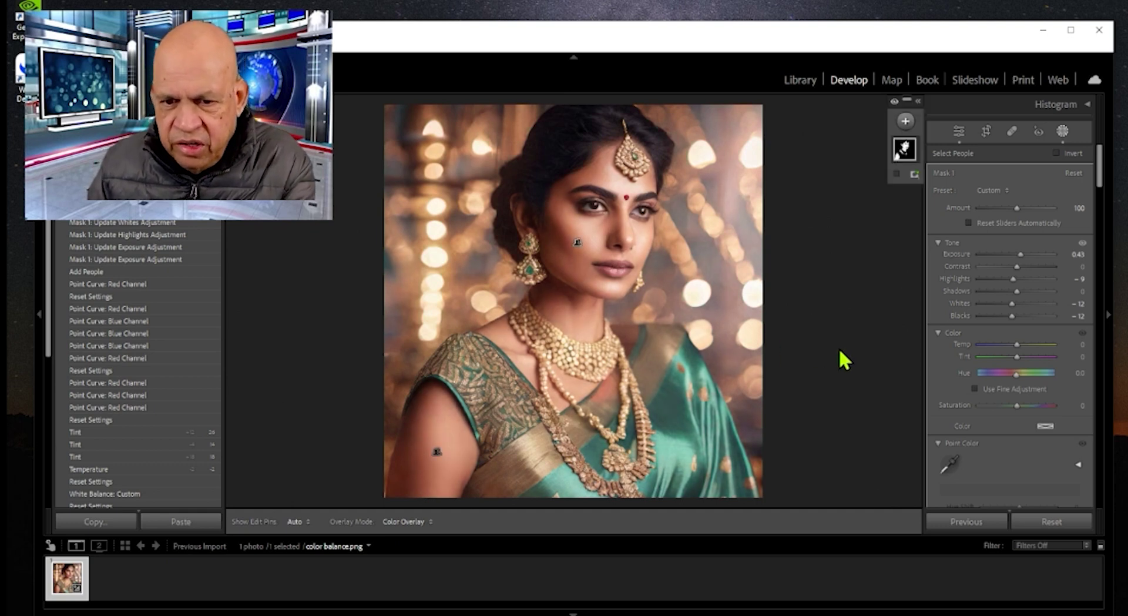